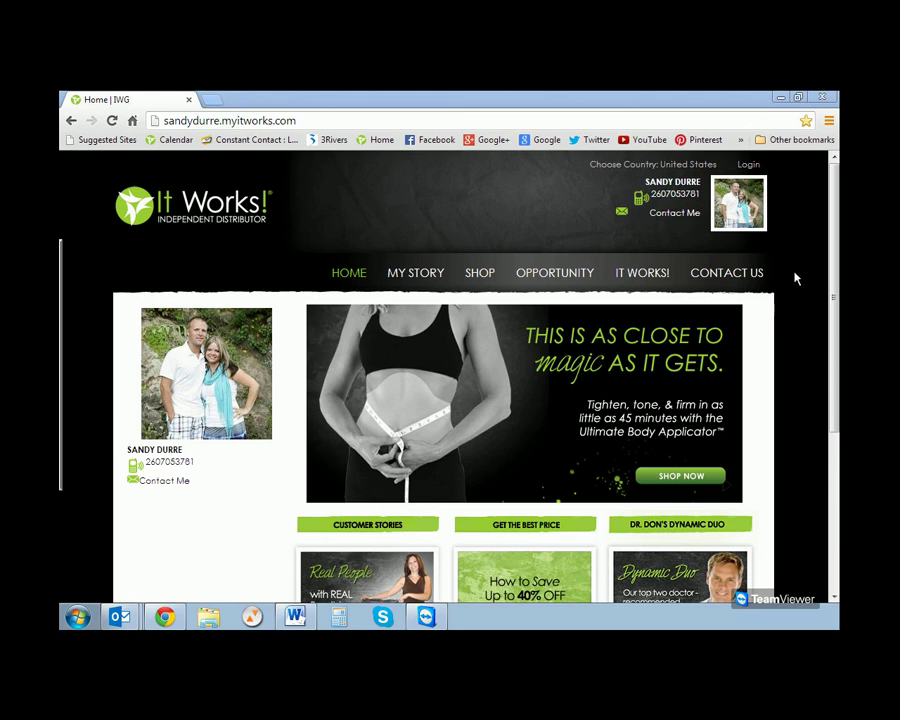
Go to the sign-in page and log in to the distributor account
{"action": "left_click", "coordinate": [751, 166]}
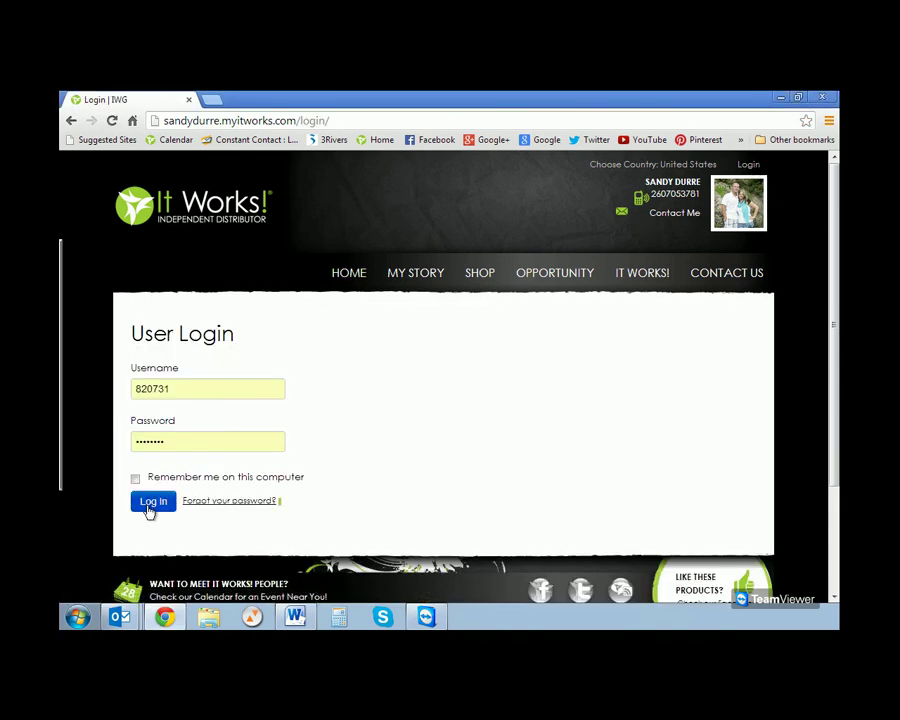
{"action": "left_click", "coordinate": [149, 508]}
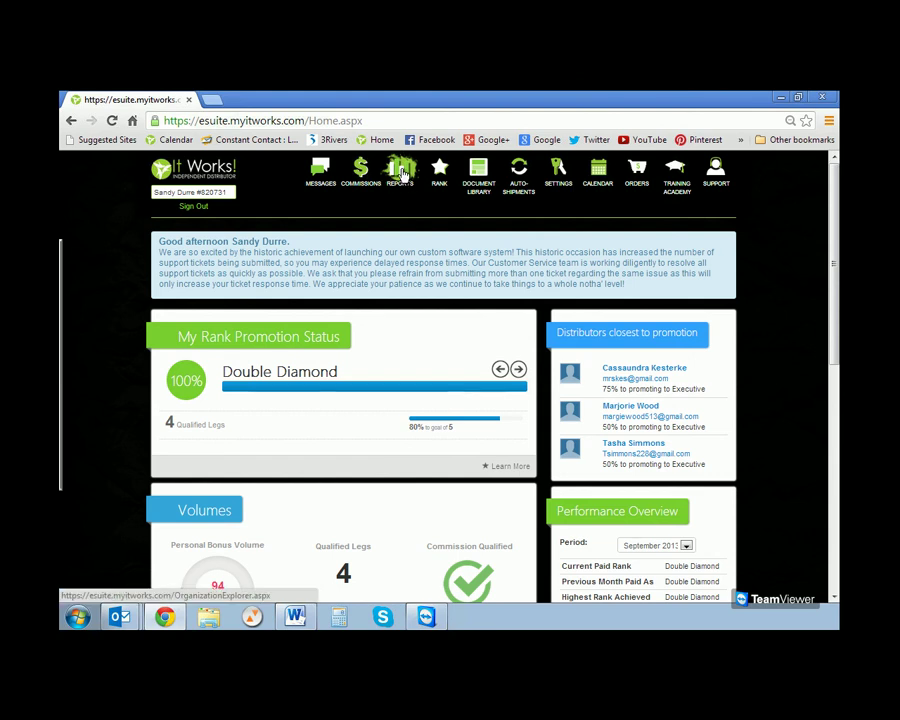
Open the Organization Explorer and expand its list of organization reports
{"action": "left_click", "coordinate": [402, 172]}
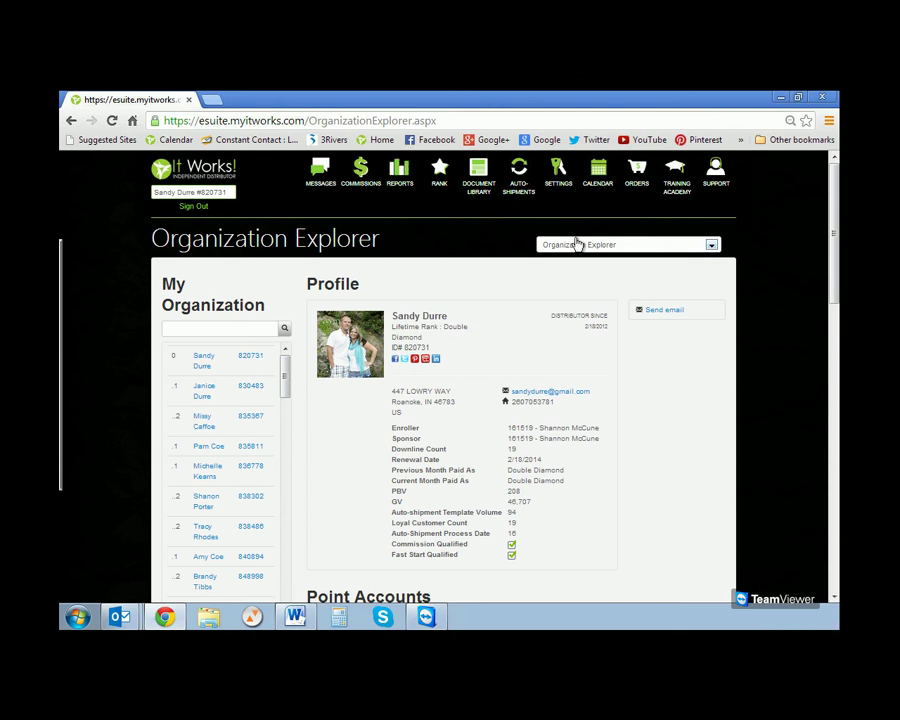
{"action": "left_click", "coordinate": [648, 254]}
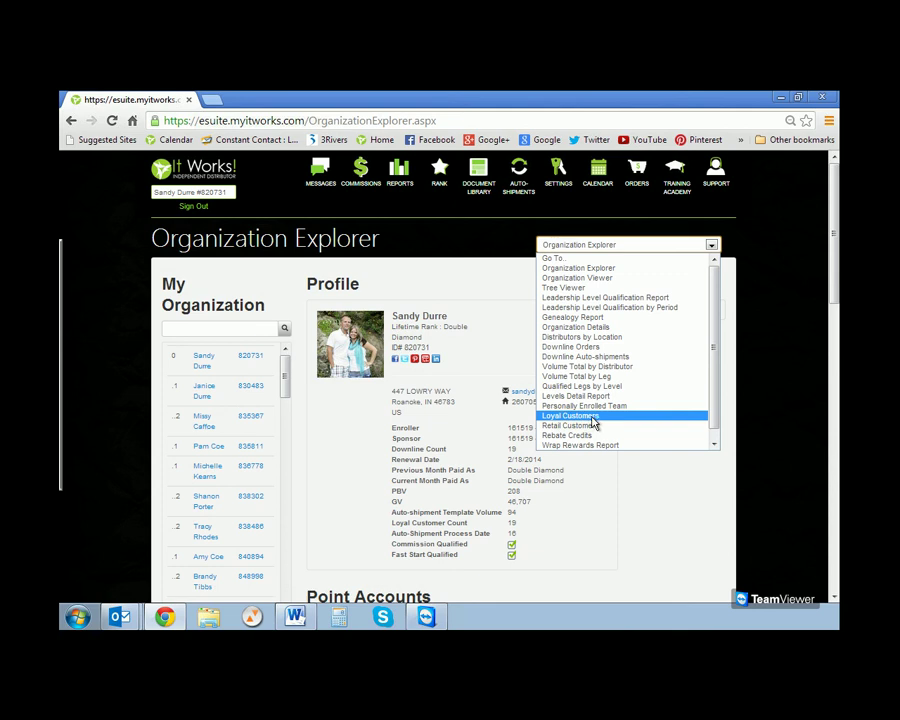
Open the Downline Orders report and filter it by Customer Type equals Loyal Customer
{"action": "left_click", "coordinate": [588, 348]}
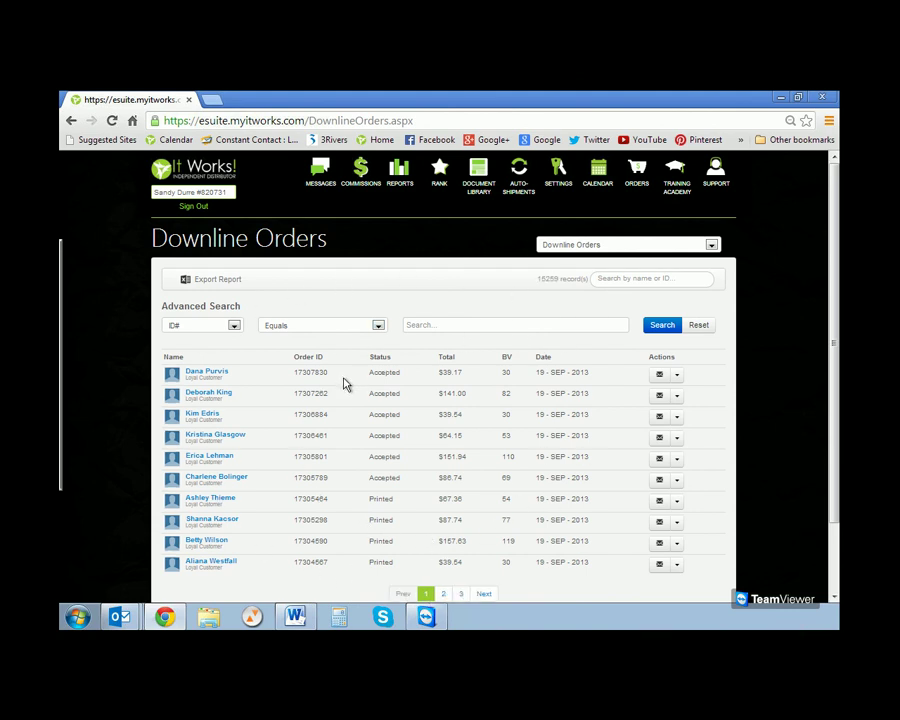
{"action": "left_click", "coordinate": [234, 325]}
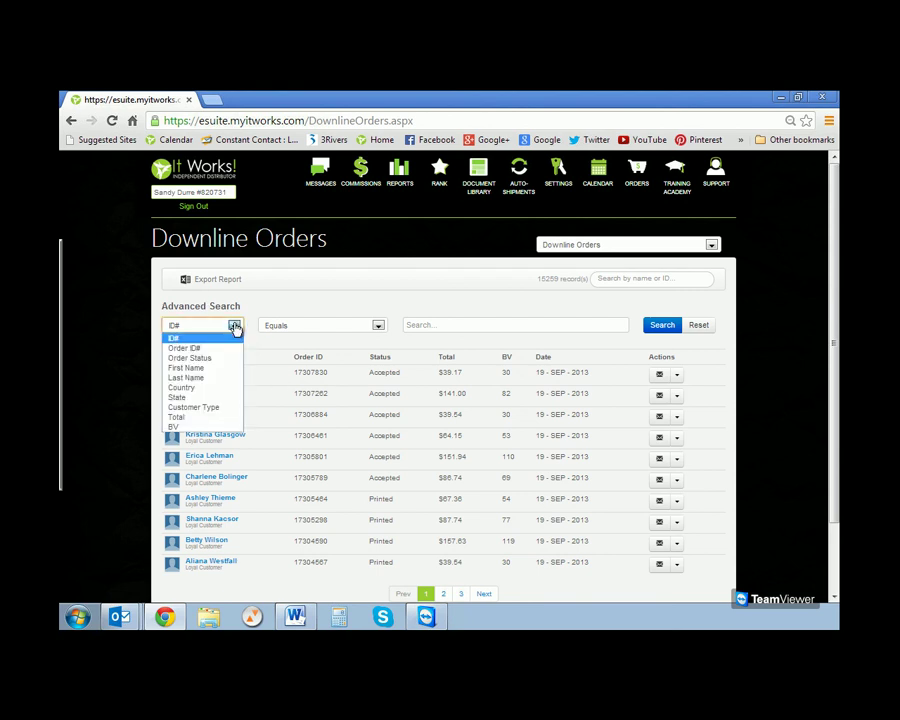
{"action": "left_click", "coordinate": [208, 408]}
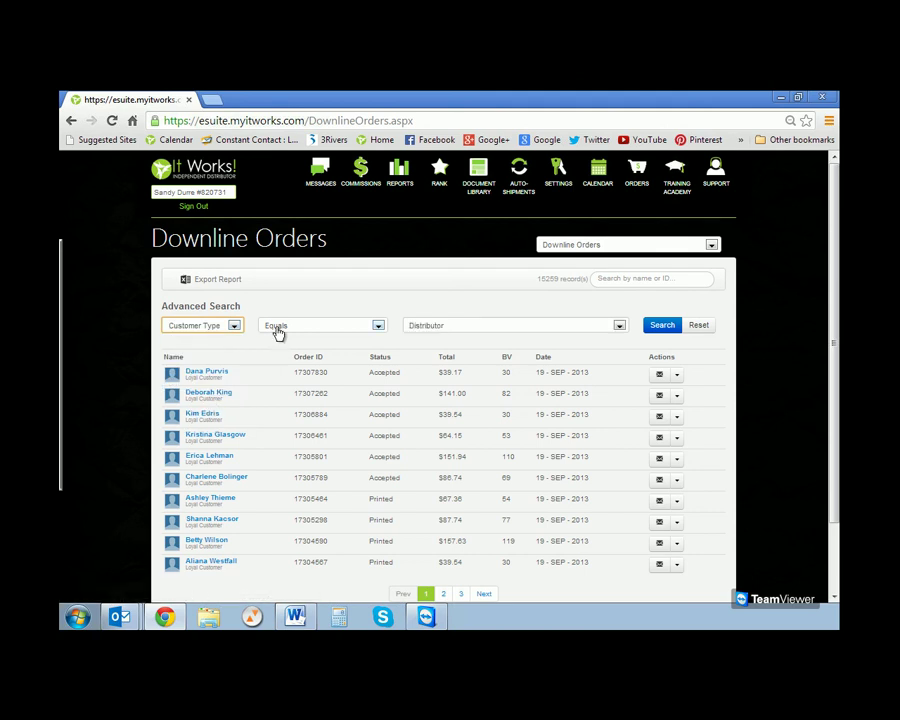
{"action": "left_click", "coordinate": [555, 327]}
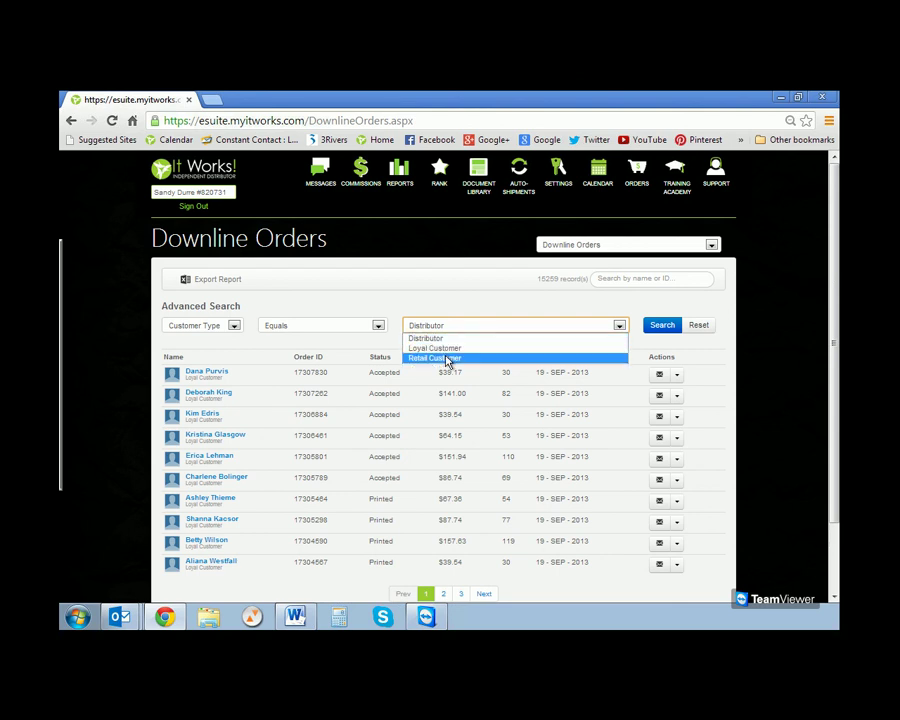
{"action": "left_click", "coordinate": [447, 349]}
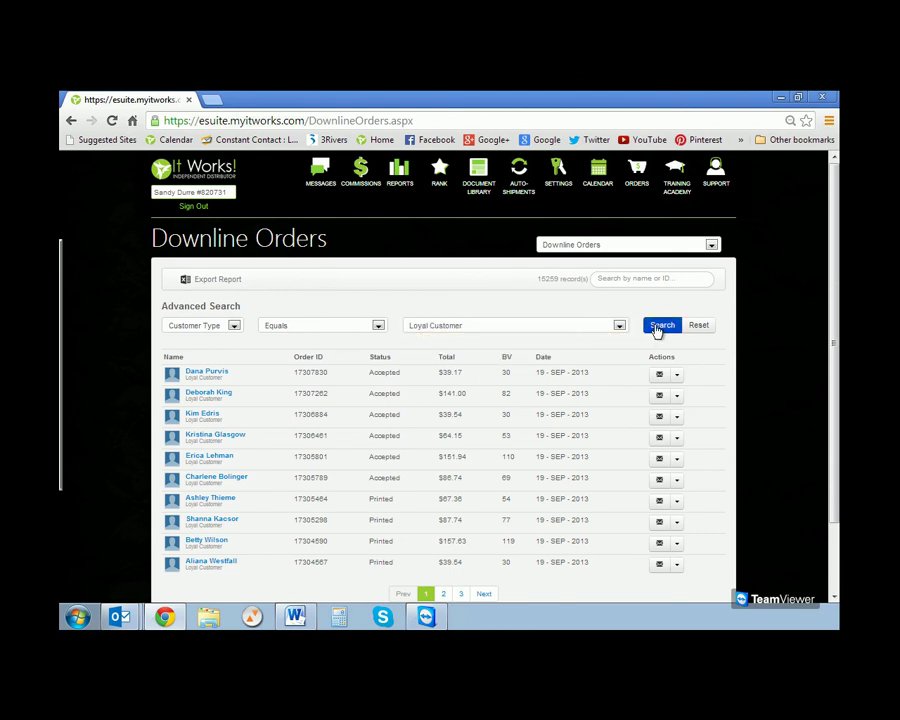
{"action": "left_click", "coordinate": [657, 328]}
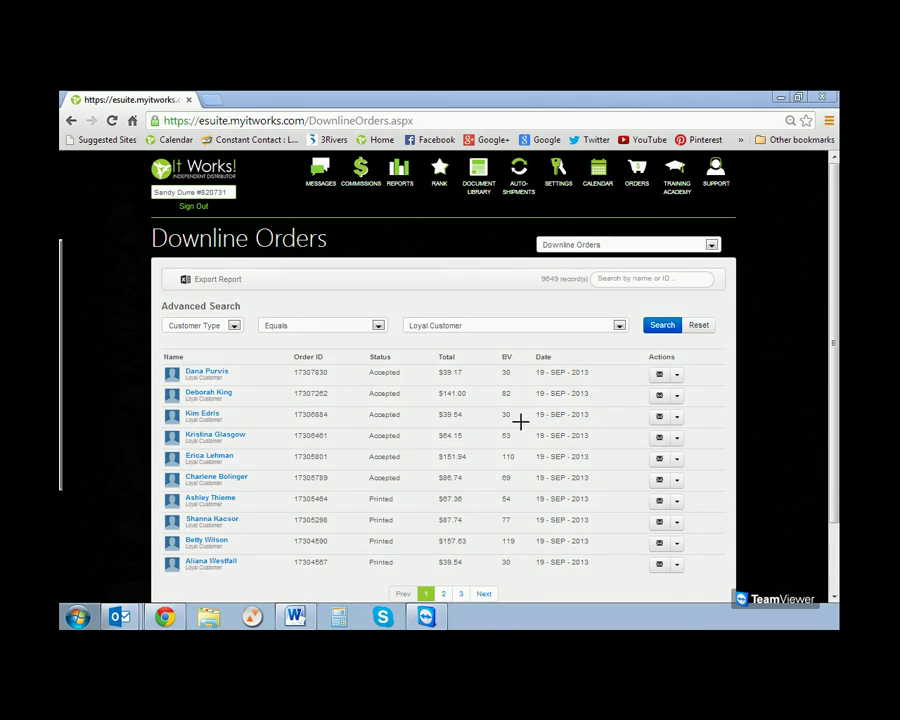
{"action": "left_click_drag", "start_coordinate": [370, 372], "coordinate": [408, 372]}
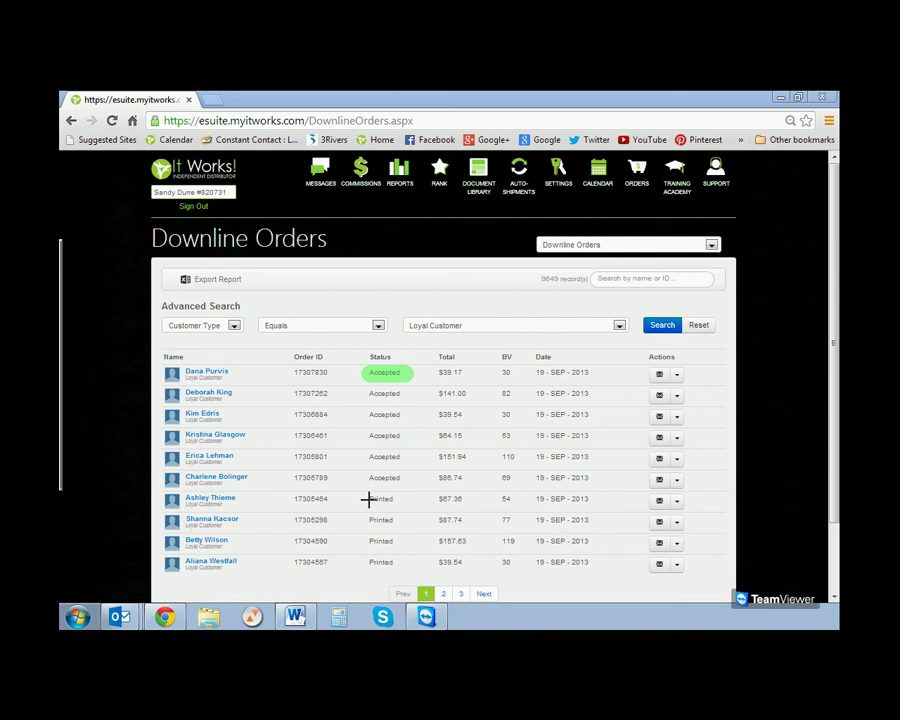
{"action": "left_click_drag", "start_coordinate": [368, 498], "coordinate": [406, 499]}
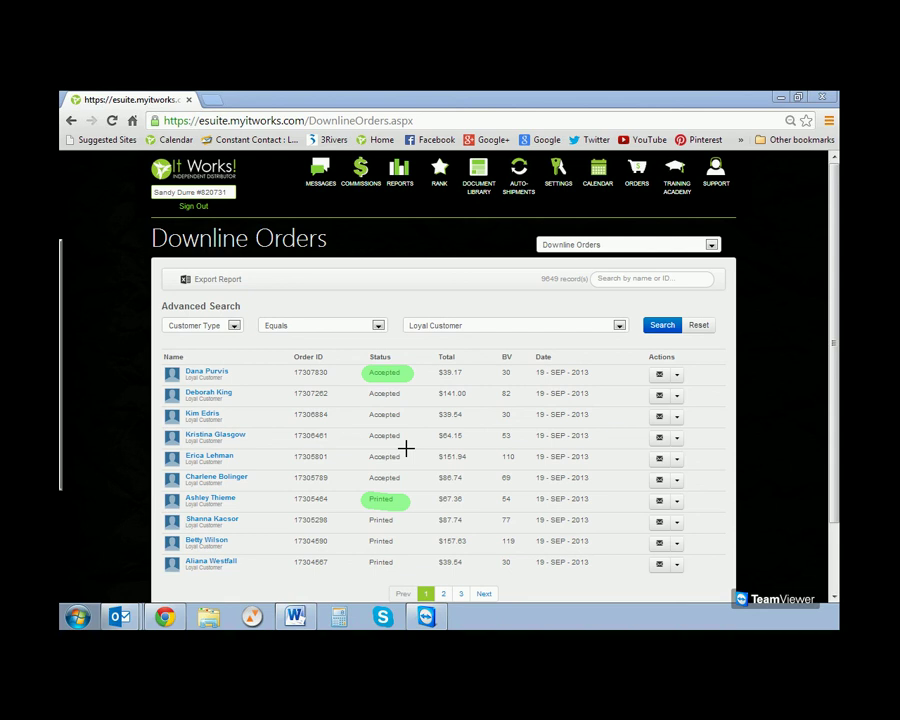
{"action": "left_click", "coordinate": [506, 394]}
{"action": "left_click", "coordinate": [507, 456]}
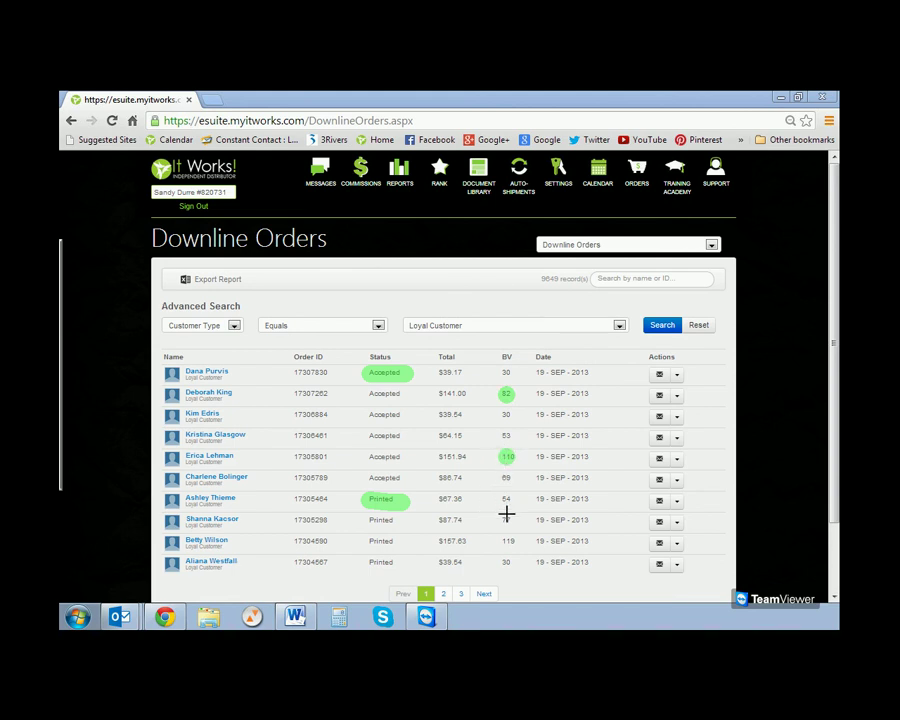
{"action": "left_click", "coordinate": [508, 541]}
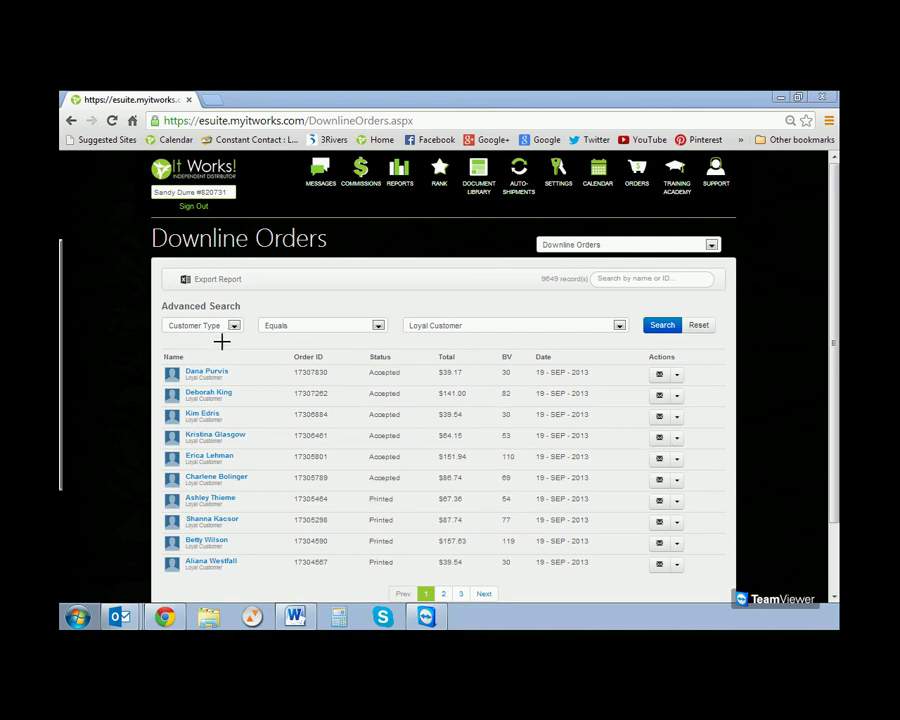
Reveal the Actions menu for the first Loyal Customer order, showing its Email option
{"action": "left_click_drag", "start_coordinate": [160, 372], "coordinate": [592, 375]}
{"action": "left_click", "coordinate": [678, 376]}
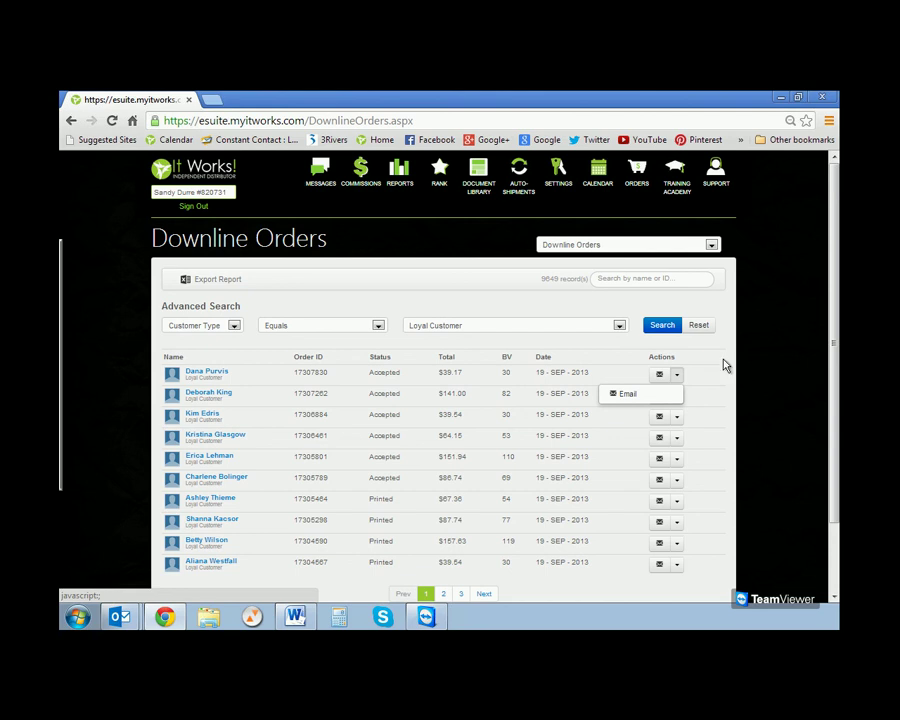
Switch the Customer Type filter value to Distributor and run the search
{"action": "left_click", "coordinate": [620, 326]}
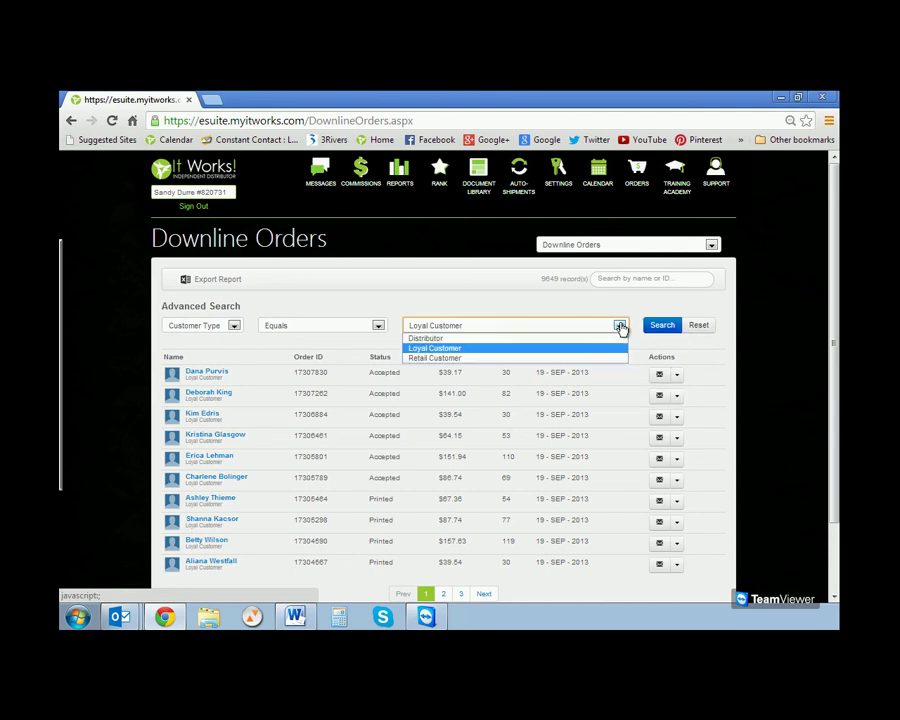
{"action": "left_click", "coordinate": [489, 339]}
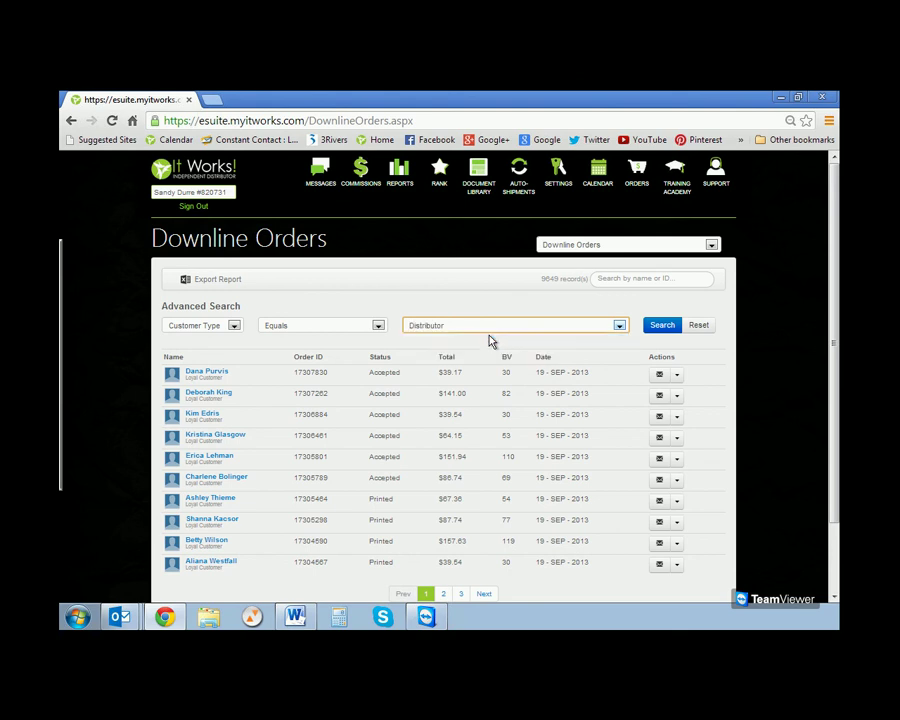
{"action": "left_click", "coordinate": [668, 330]}
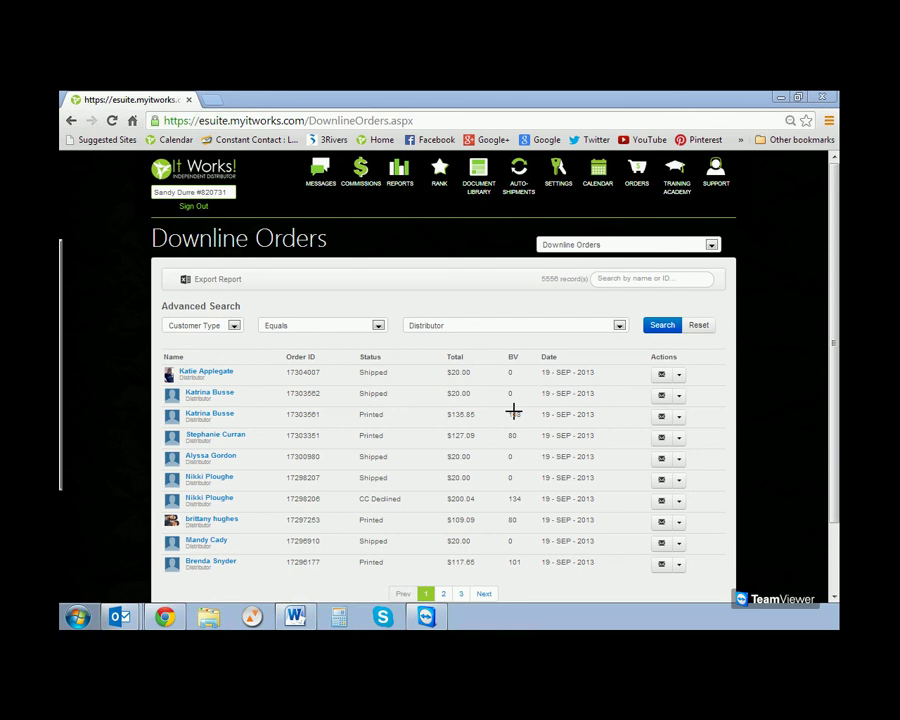
{"action": "left_click", "coordinate": [514, 417]}
{"action": "left_click", "coordinate": [513, 437]}
{"action": "left_click", "coordinate": [515, 499]}
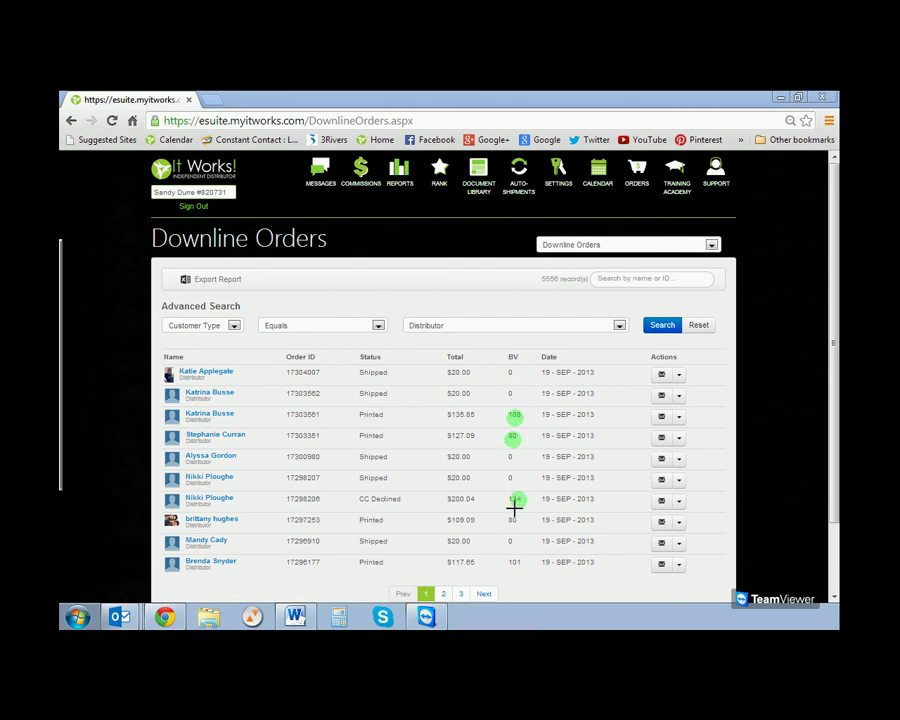
{"action": "left_click", "coordinate": [515, 562]}
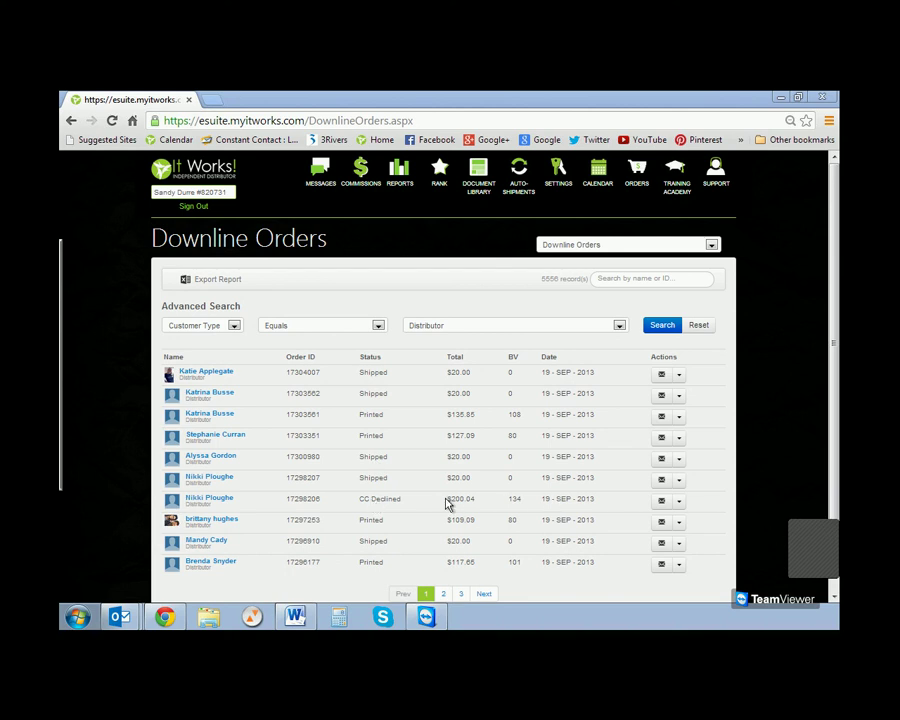
{"action": "left_click", "coordinate": [375, 499]}
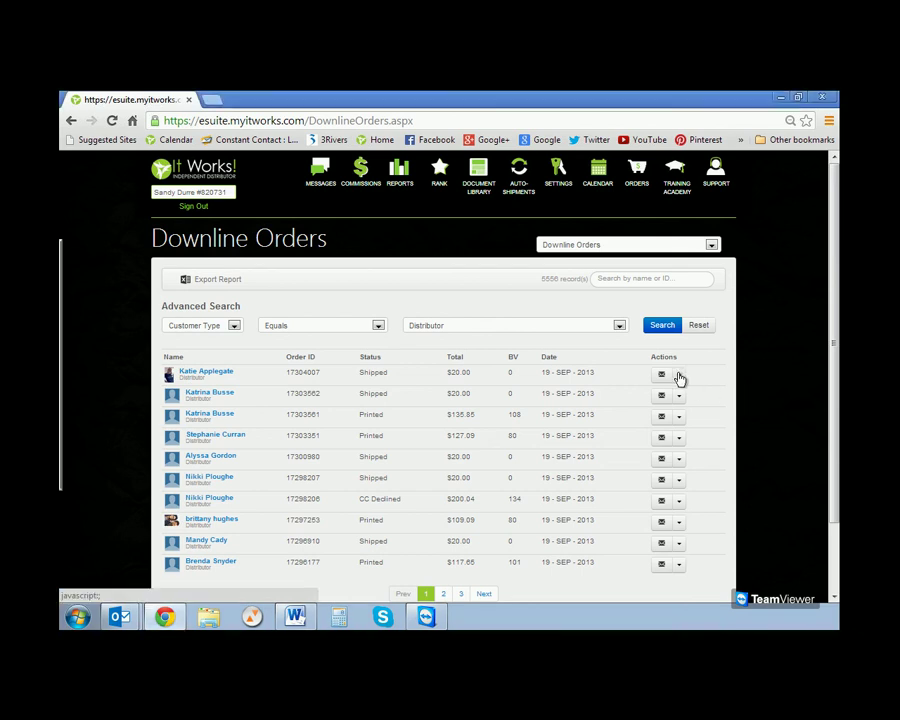
Show the Email action for the first Distributor order in the results
{"action": "left_click", "coordinate": [679, 377]}
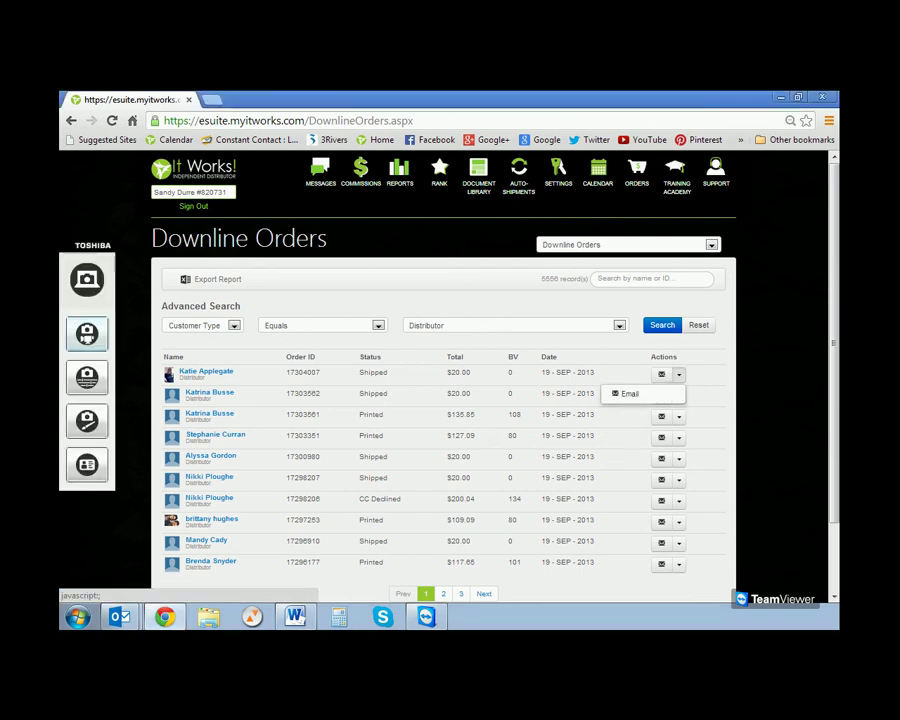